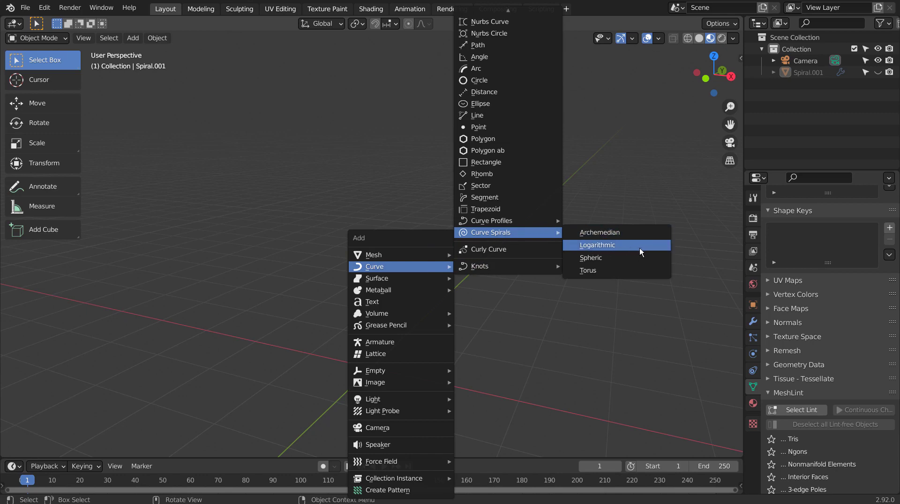
Add a logarithmic curve spiral with a height of 3.48
{"action": "left_click", "coordinate": [639, 248]}
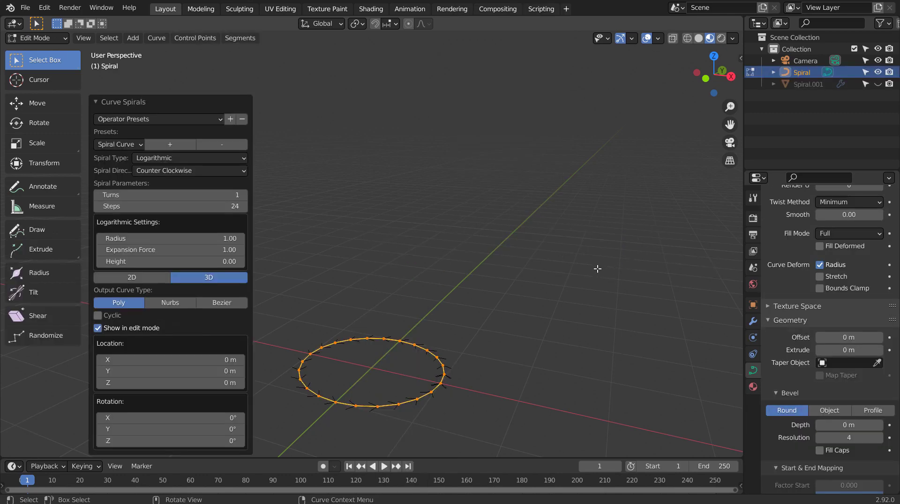
{"action": "left_click_drag", "start_coordinate": [188, 258], "coordinate": [241, 261]}
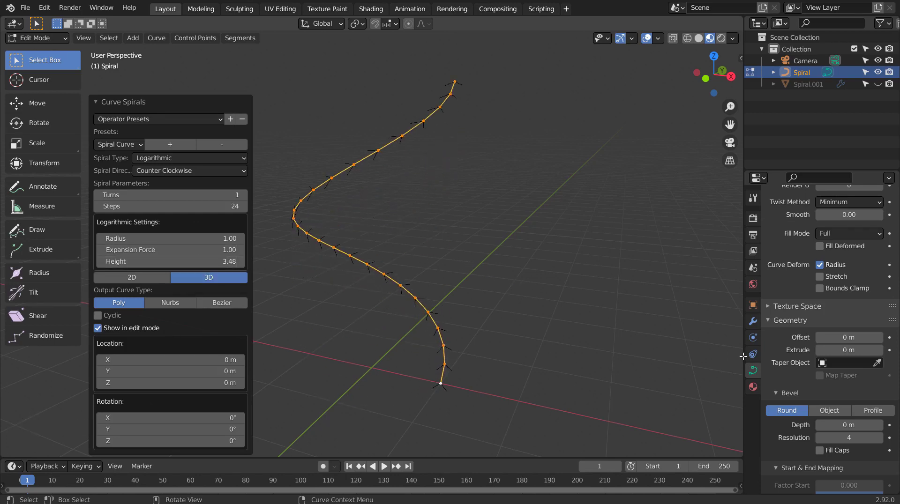
Give the spiral curve thickness with a round bevel depth of 0.19 m
{"action": "scroll", "coordinate": [829, 415], "scroll_direction": "down", "scroll_amount": 4}
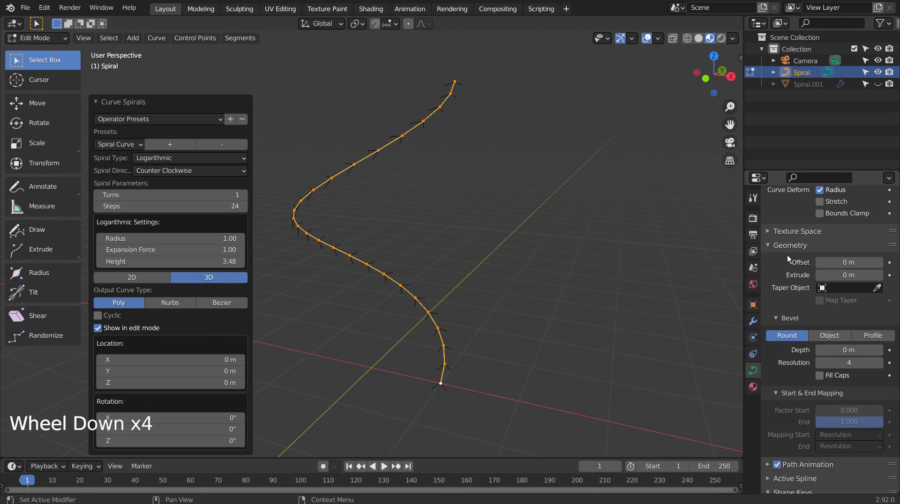
{"action": "left_click", "coordinate": [771, 254]}
{"action": "left_click", "coordinate": [769, 376]}
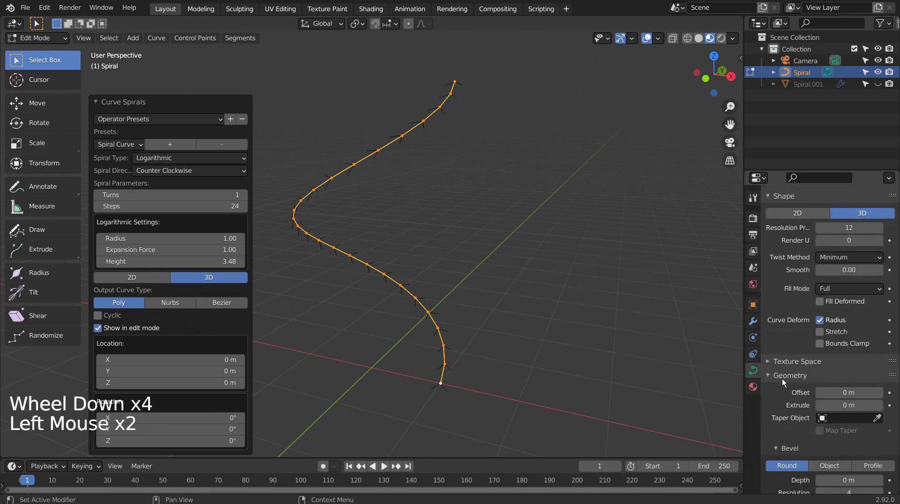
{"action": "scroll", "coordinate": [792, 387], "scroll_direction": "down", "scroll_amount": 5}
{"action": "left_click_drag", "start_coordinate": [830, 387], "coordinate": [854, 387]}
{"action": "scroll", "coordinate": [464, 307], "scroll_direction": "down", "scroll_amount": 1}
{"action": "middle_click_drag", "start_coordinate": [469, 310], "coordinate": [657, 304]}
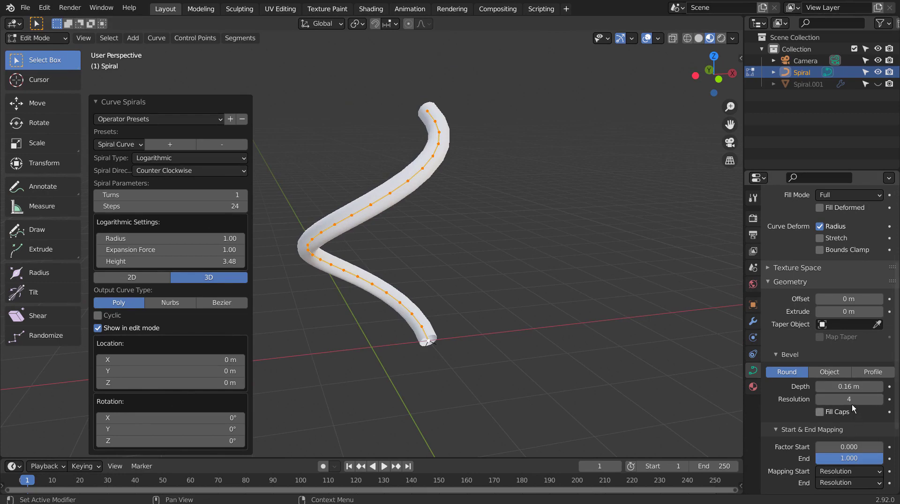
{"action": "mouse_move", "coordinate": [847, 394]}
{"action": "left_mouse_down"}
{"action": "mouse_move", "coordinate": [858, 393]}
{"action": "mouse_move", "coordinate": [846, 387]}
{"action": "left_mouse_up"}
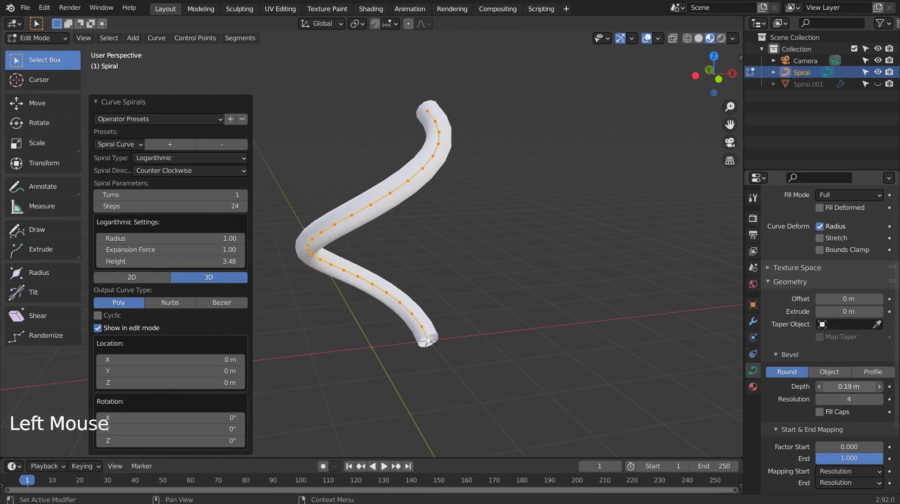
{"action": "middle_click_drag", "start_coordinate": [497, 319], "coordinate": [567, 323]}
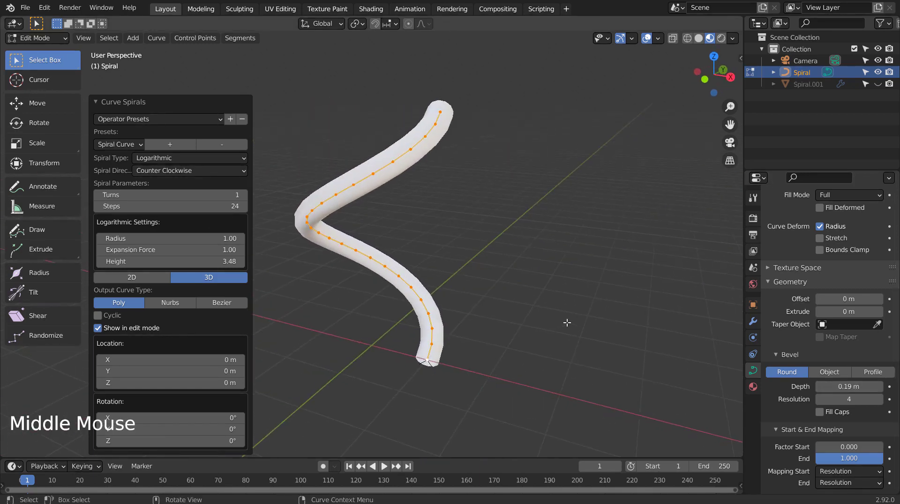
Return to Object Mode and convert the thickened spiral curve to a mesh
{"action": "key", "text": "Tab"}
{"action": "right_click", "coordinate": [402, 165]}
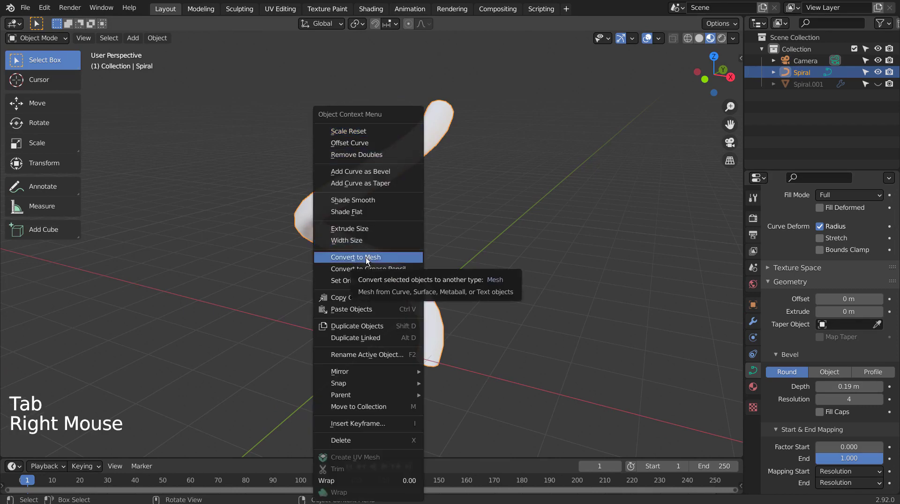
{"action": "left_click", "coordinate": [408, 257]}
Select a random 50% of the spiral mesh's faces in Edit Mode and delete them
{"action": "key", "text": "Tab"}
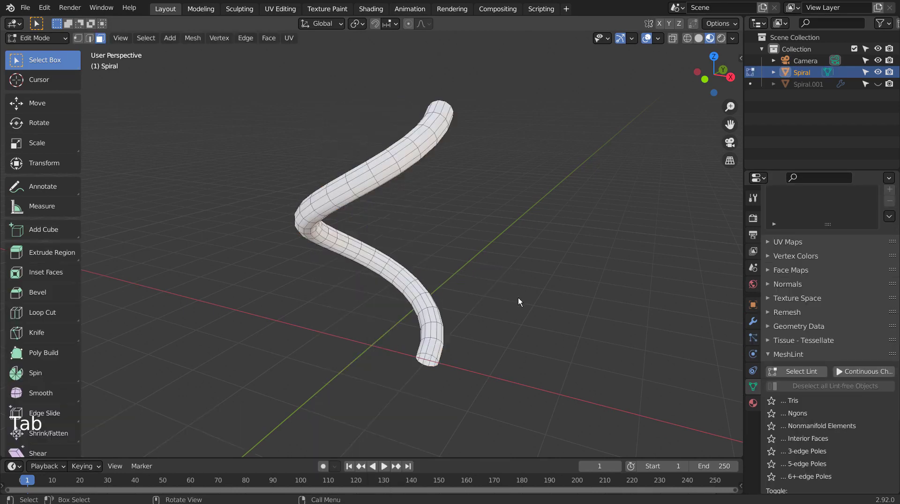
{"action": "mouse_move", "coordinate": [511, 299]}
{"action": "middle_mouse_down"}
{"action": "mouse_move", "coordinate": [281, 305]}
{"action": "mouse_move", "coordinate": [516, 289]}
{"action": "middle_mouse_up"}
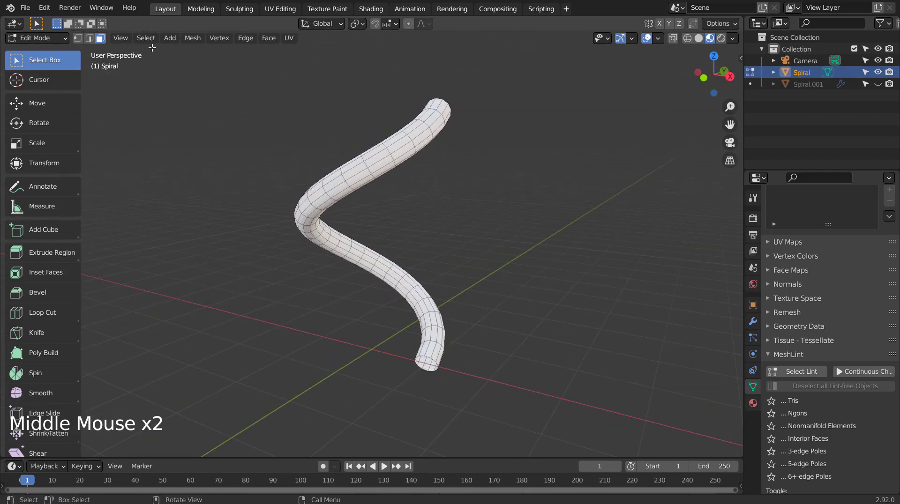
{"action": "left_click", "coordinate": [147, 39]}
{"action": "left_click", "coordinate": [164, 121]}
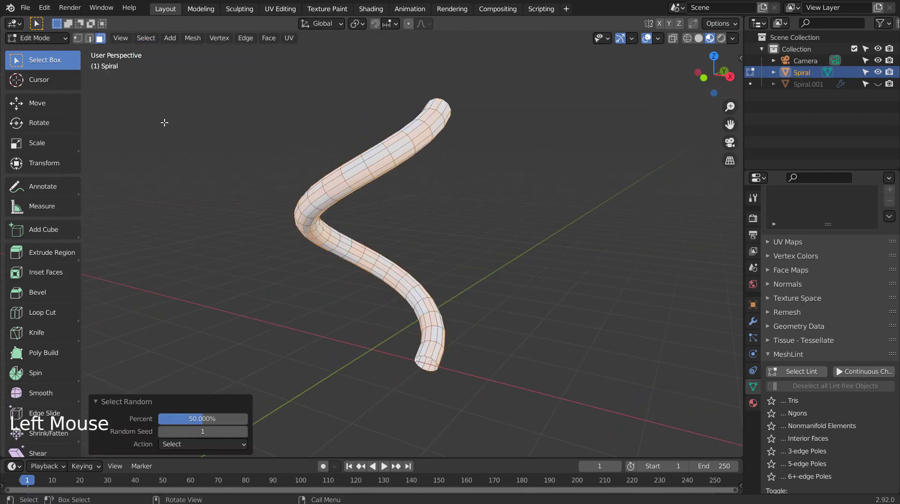
{"action": "middle_click_drag", "start_coordinate": [571, 309], "coordinate": [259, 351]}
{"action": "key", "text": "x"}
{"action": "left_click", "coordinate": [511, 324]}
Apply a level 3 subdivision to the spiral in Object Mode and assign it the existing Material.001
{"action": "key", "text": "Tab"}
{"action": "key", "text": "ctrl+3"}
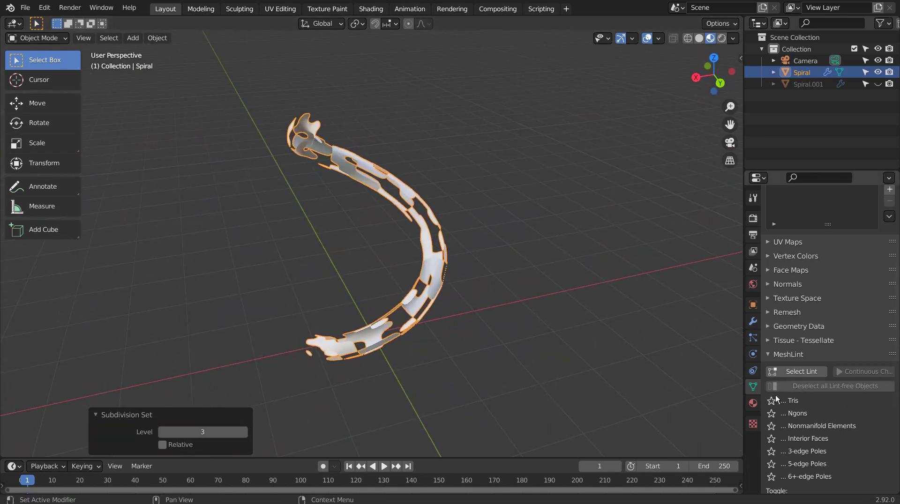
{"action": "left_click", "coordinate": [753, 404]}
{"action": "left_click", "coordinate": [774, 254]}
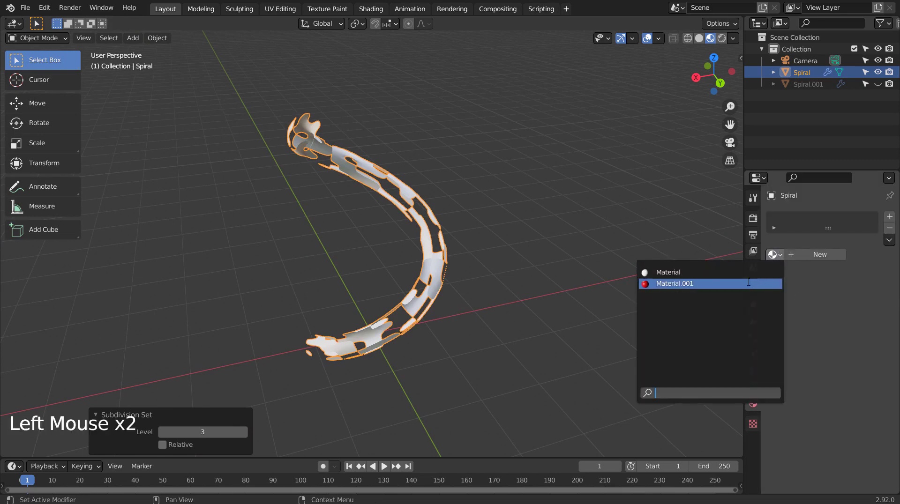
{"action": "left_click", "coordinate": [666, 281]}
{"action": "left_click", "coordinate": [643, 271]}
{"action": "middle_click_drag", "start_coordinate": [643, 272], "coordinate": [263, 273]}
Switch to the Shading workspace and examine the full node setup of Material.001
{"action": "left_click", "coordinate": [371, 9]}
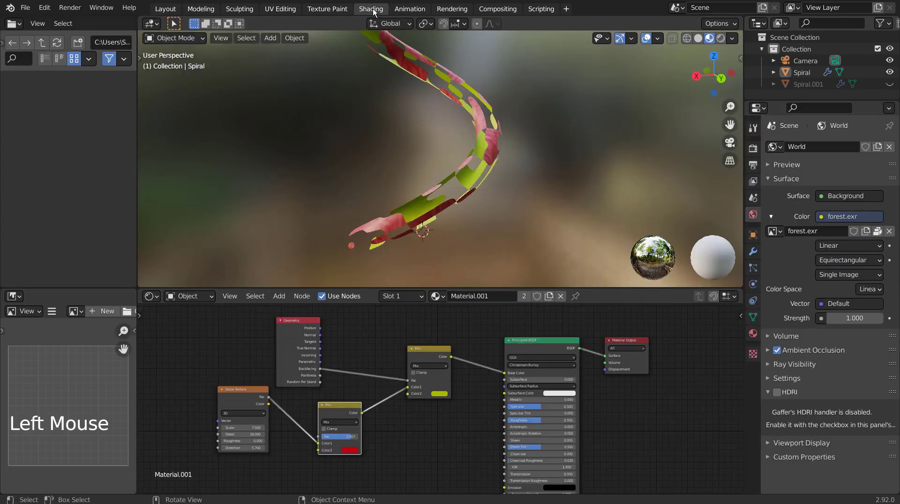
{"action": "left_click", "coordinate": [482, 328]}
{"action": "key", "text": "ctrl+space"}
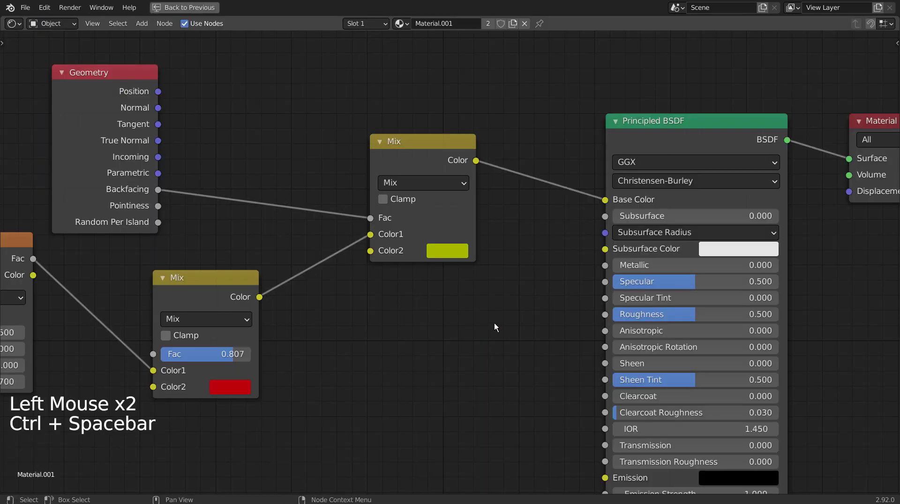
{"action": "scroll", "coordinate": [494, 324], "scroll_direction": "down", "scroll_amount": 4}
{"action": "middle_click_drag", "start_coordinate": [494, 326], "coordinate": [507, 342], "text": "shift"}
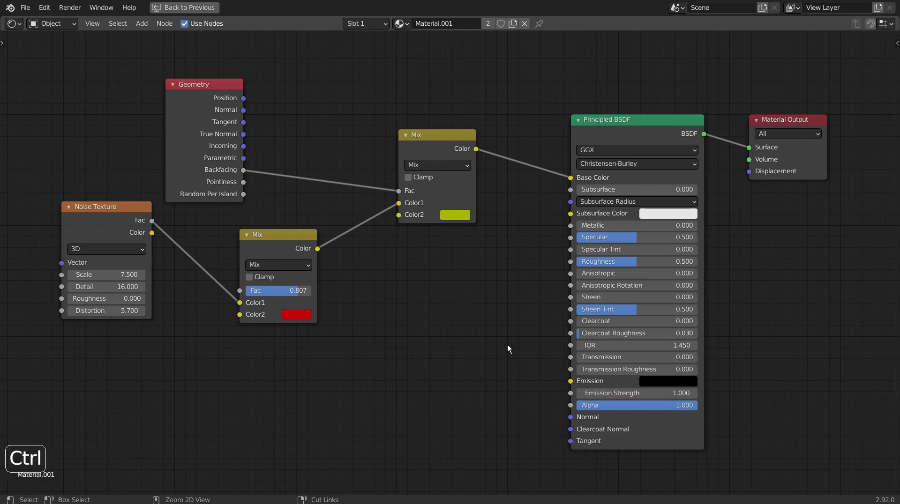
{"action": "key", "text": "ctrl+space"}
Change Color2 of the Mix node that feeds Base Color to a purer green
{"action": "scroll", "coordinate": [488, 220], "scroll_direction": "up", "scroll_amount": 6}
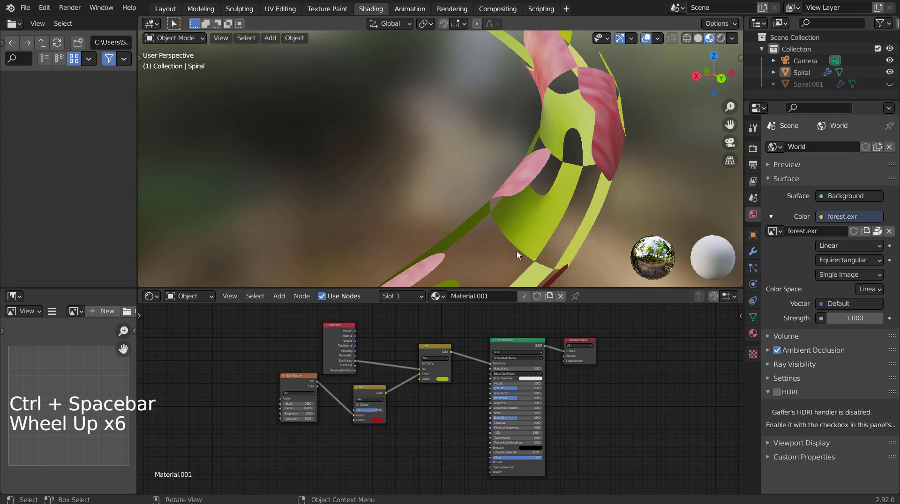
{"action": "scroll", "coordinate": [444, 381], "scroll_direction": "up", "scroll_amount": 2}
{"action": "middle_click", "coordinate": [444, 383]}
{"action": "scroll", "coordinate": [446, 384], "scroll_direction": "up", "scroll_amount": 10}
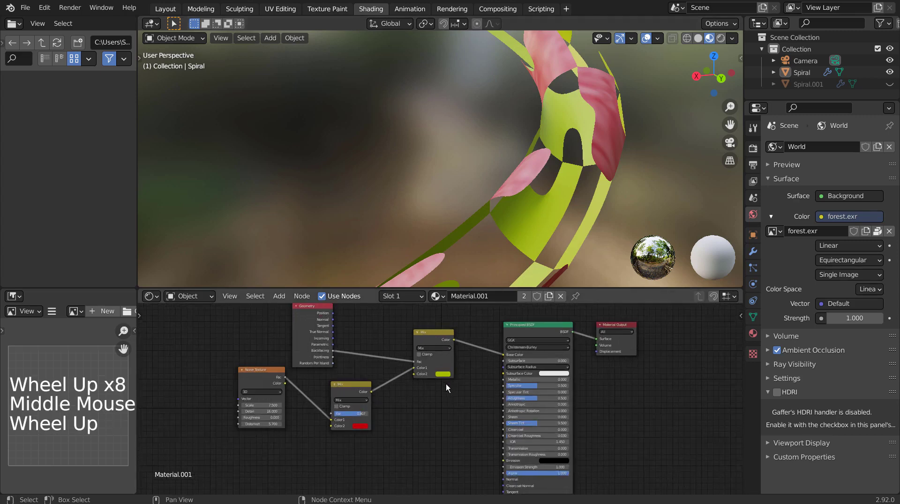
{"action": "left_click", "coordinate": [445, 348]}
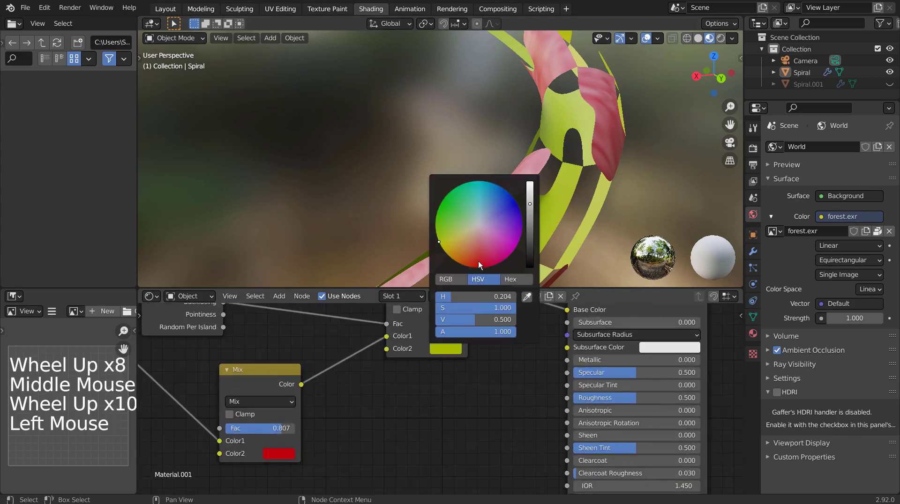
{"action": "left_click_drag", "start_coordinate": [446, 218], "coordinate": [437, 239]}
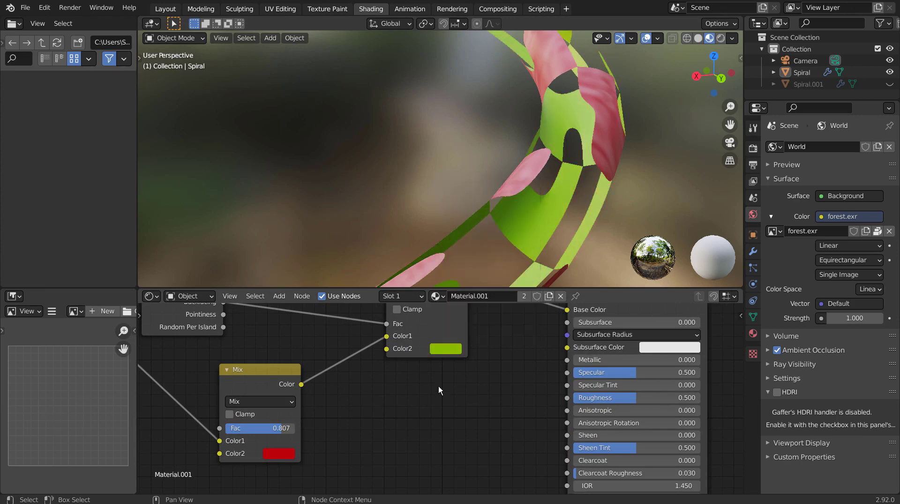
Try a light blue as Color2 of the Mix node fed by the Noise Texture
{"action": "left_click", "coordinate": [282, 458]}
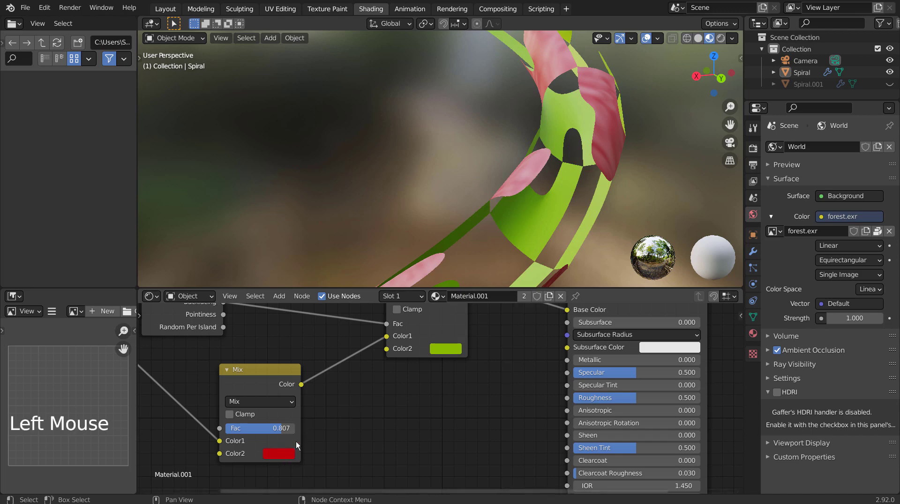
{"action": "left_click", "coordinate": [279, 452]}
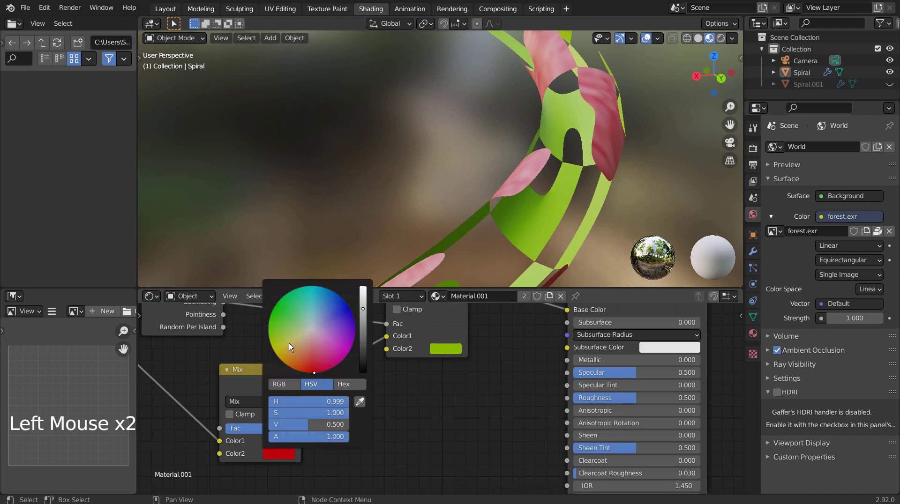
{"action": "left_click_drag", "start_coordinate": [289, 344], "coordinate": [313, 308]}
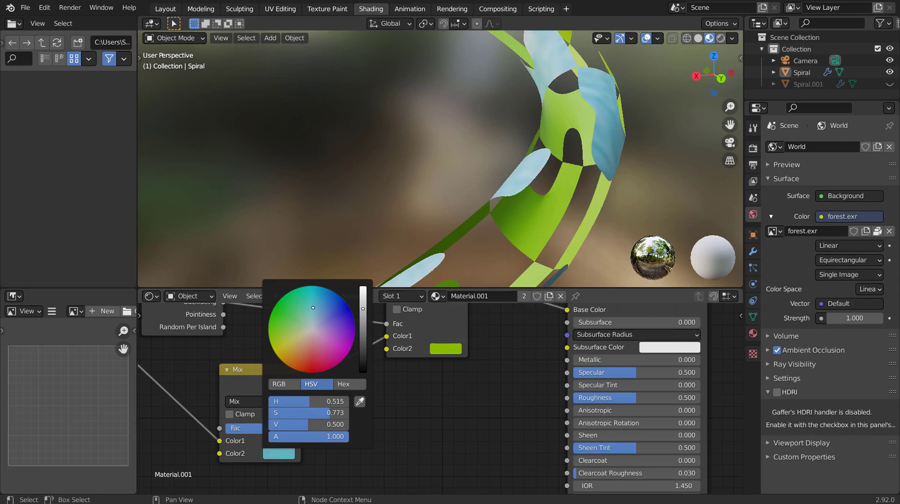
{"action": "scroll", "coordinate": [541, 178], "scroll_direction": "down", "scroll_amount": 6}
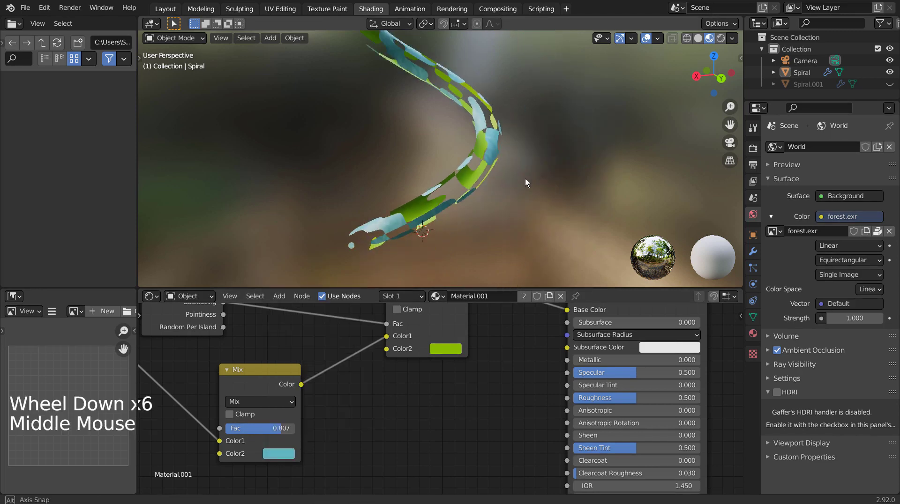
{"action": "middle_click_drag", "start_coordinate": [525, 179], "coordinate": [645, 188]}
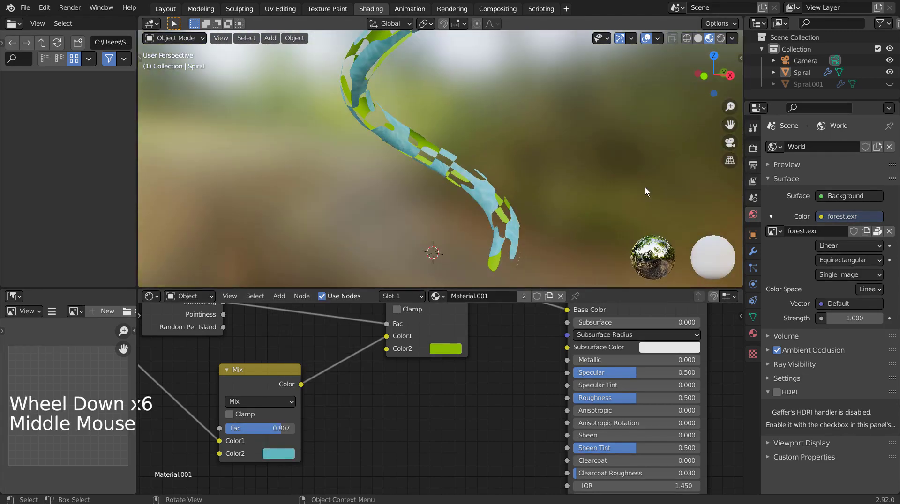
Set Color2 of the Mix node fed by the Noise Texture to a saturated orange
{"action": "left_click", "coordinate": [279, 453]}
{"action": "left_click_drag", "start_coordinate": [306, 358], "coordinate": [298, 366]}
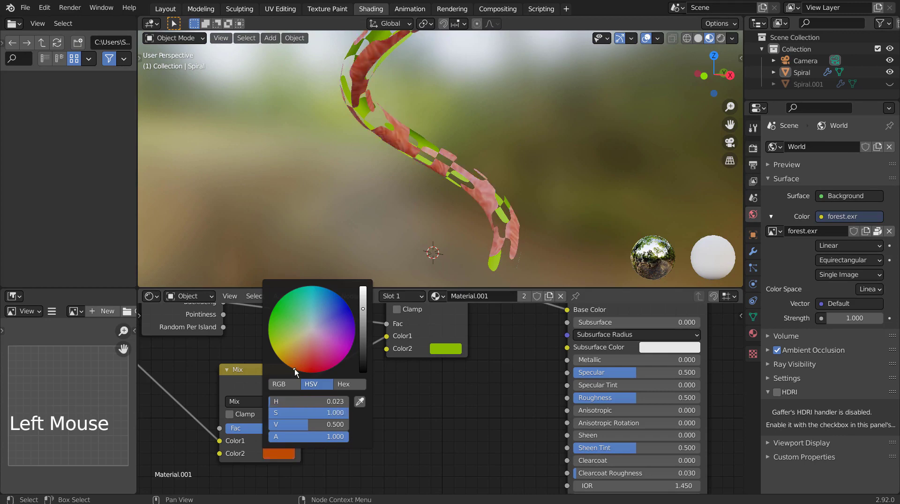
Adjust the Noise Texture node's scale while checking the pattern on the spiral's surface up close
{"action": "middle_click_drag", "start_coordinate": [371, 394], "coordinate": [691, 391], "text": "shift"}
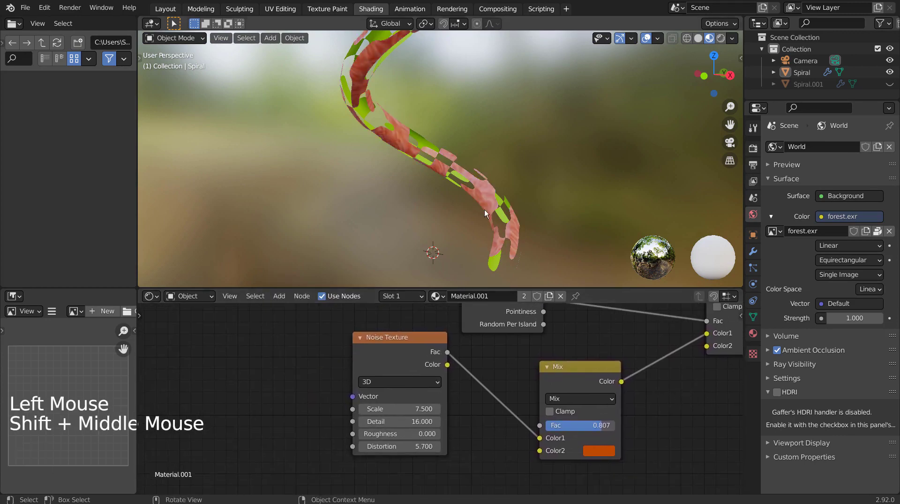
{"action": "scroll", "coordinate": [483, 195], "scroll_direction": "up", "scroll_amount": 5}
{"action": "scroll", "coordinate": [483, 196], "scroll_direction": "up", "scroll_amount": 3}
{"action": "middle_click_drag", "start_coordinate": [559, 233], "coordinate": [460, 112], "text": "shift"}
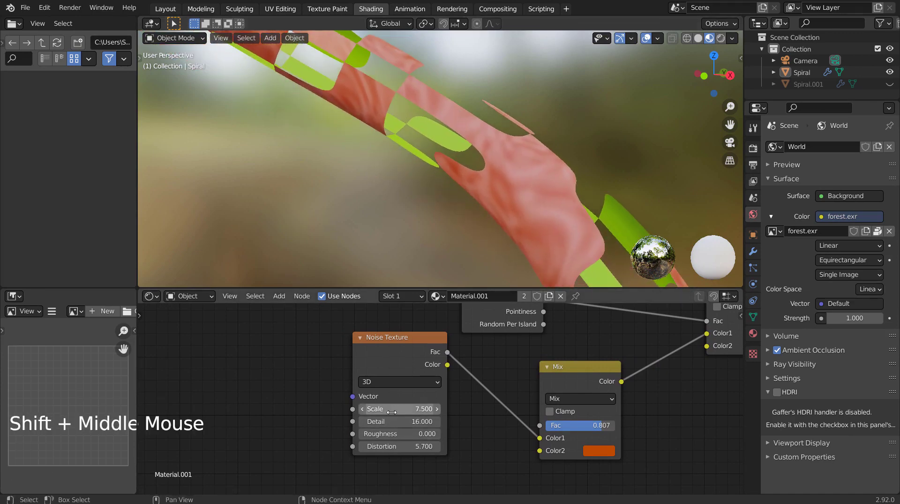
{"action": "mouse_move", "coordinate": [391, 409]}
{"action": "left_mouse_down"}
{"action": "mouse_move", "coordinate": [452, 409]}
{"action": "mouse_move", "coordinate": [381, 409]}
{"action": "mouse_move", "coordinate": [390, 410]}
{"action": "left_mouse_up"}
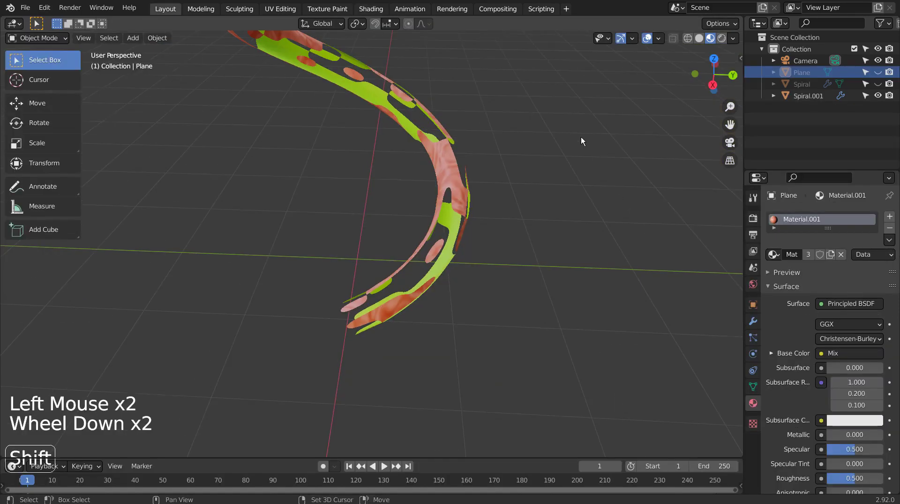
Add a mesh plane beneath the spiral and scale it up by about 15.855, then again by about 1.801
{"action": "mouse_move", "coordinate": [581, 137]}
{"action": "middle_mouse_down", "text": "shift"}
{"action": "mouse_move", "coordinate": [595, 341]}
{"action": "mouse_move", "coordinate": [384, 312]}
{"action": "mouse_move", "coordinate": [289, 287]}
{"action": "mouse_move", "coordinate": [464, 287]}
{"action": "mouse_move", "coordinate": [721, 268]}
{"action": "mouse_move", "coordinate": [137, 282]}
{"action": "mouse_move", "coordinate": [420, 349]}
{"action": "mouse_move", "coordinate": [342, 342]}
{"action": "mouse_move", "coordinate": [407, 339]}
{"action": "middle_mouse_up", "text": "shift"}
{"action": "scroll", "coordinate": [275, 317], "scroll_direction": "down", "scroll_amount": 5}
{"action": "key", "text": "shift+a"}
{"action": "mouse_move", "coordinate": [487, 258]}
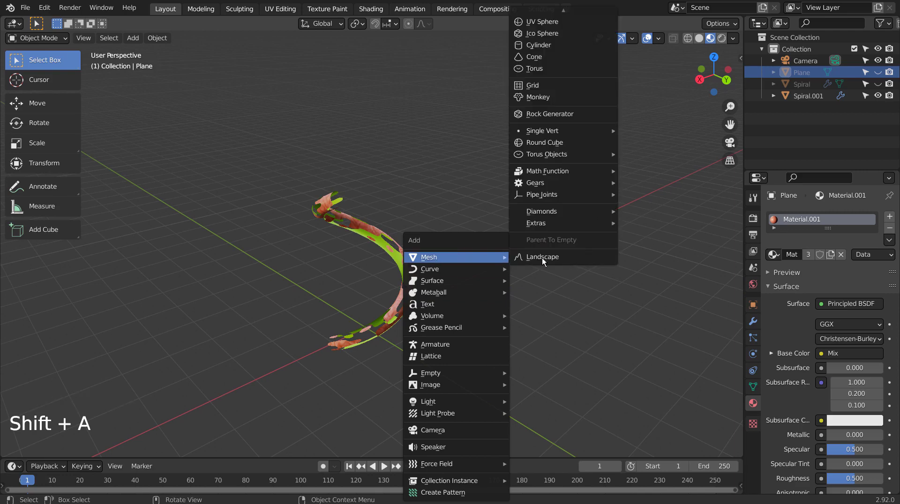
{"action": "left_click", "coordinate": [588, 14]}
{"action": "key", "text": "s"}
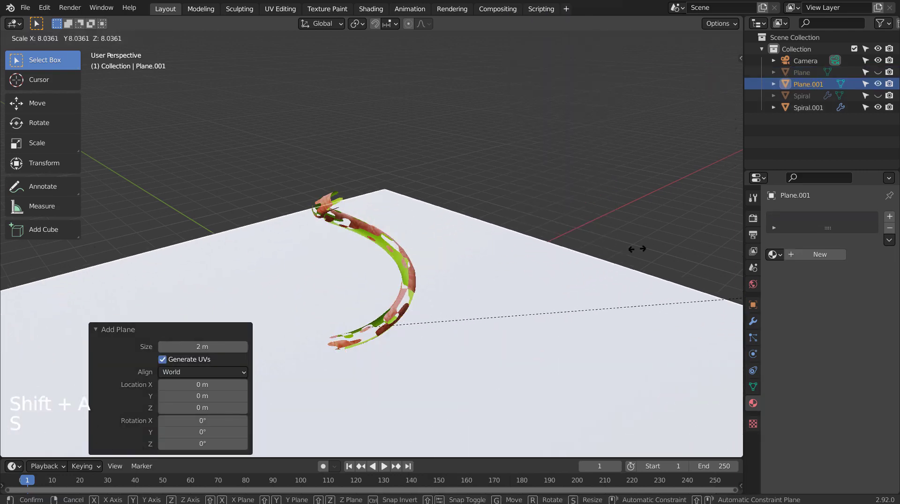
{"action": "left_click", "coordinate": [129, 181]}
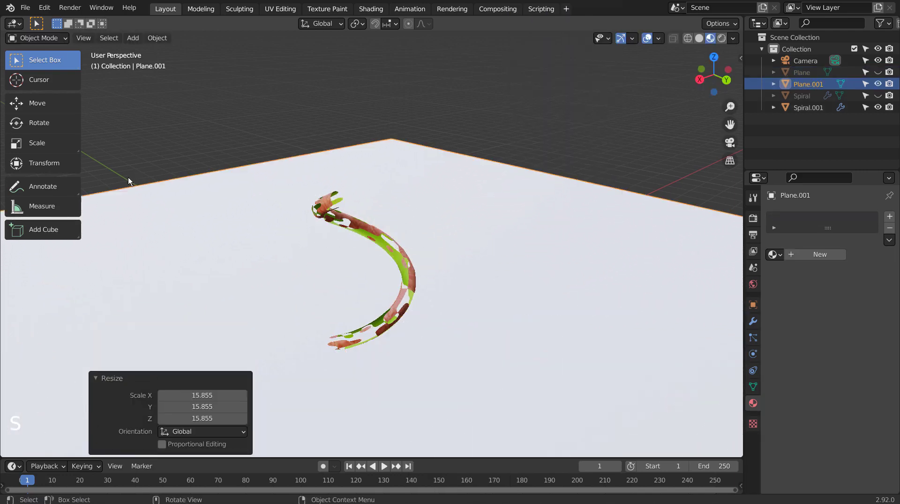
{"action": "key", "text": "s"}
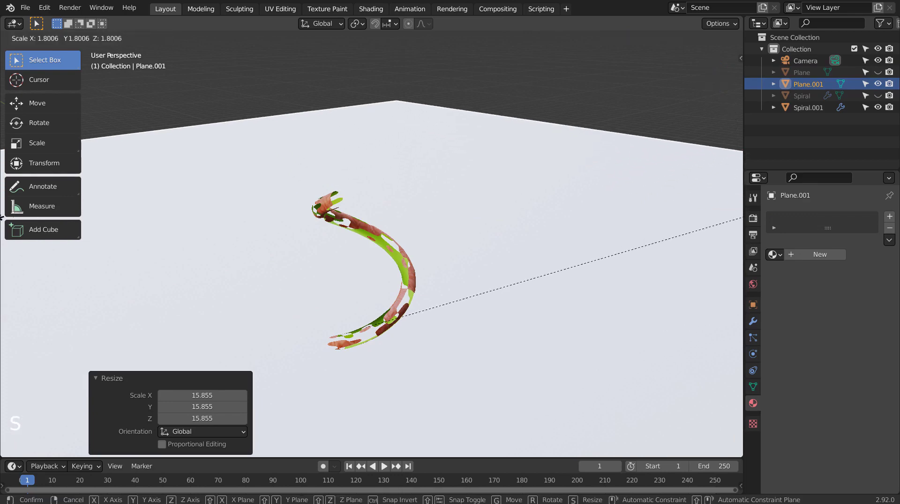
{"action": "left_click", "coordinate": [8, 274]}
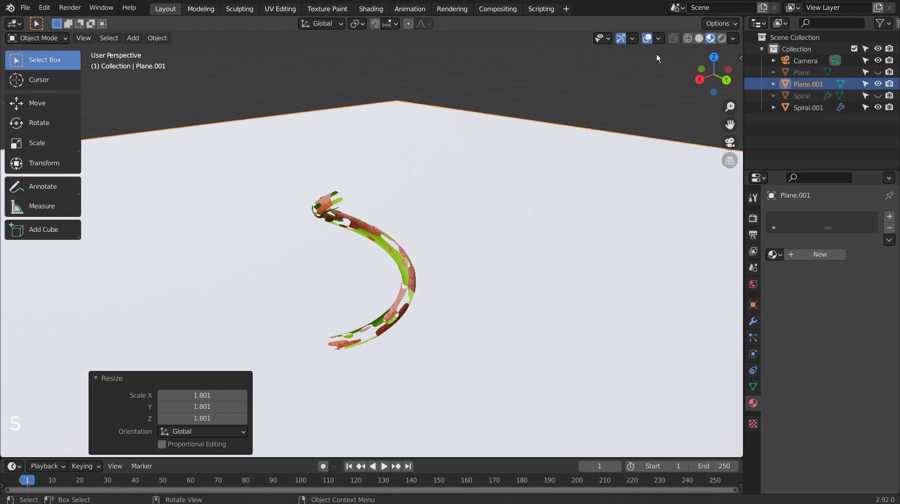
Align the camera to the current view of the spiral and floor plane
{"action": "key", "text": "ctrl+alt+KP_0"}
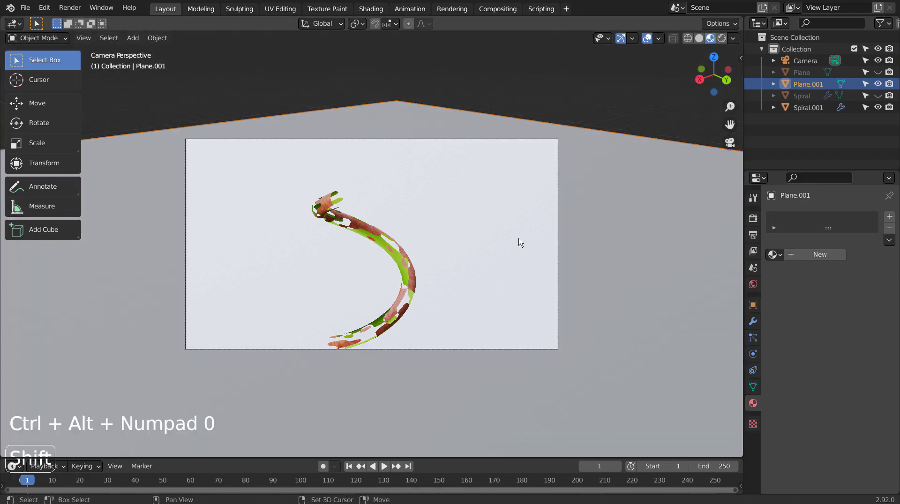
Reframe the camera so the whole spiral fits within the frame, and check the scene in Rendered viewport shading
{"action": "key", "text": "shift+grave"}
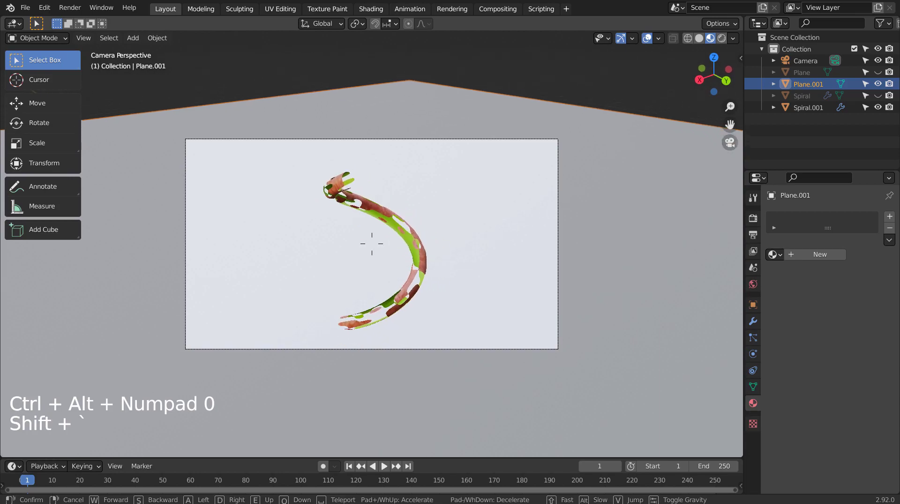
{"action": "left_click", "coordinate": [372, 243]}
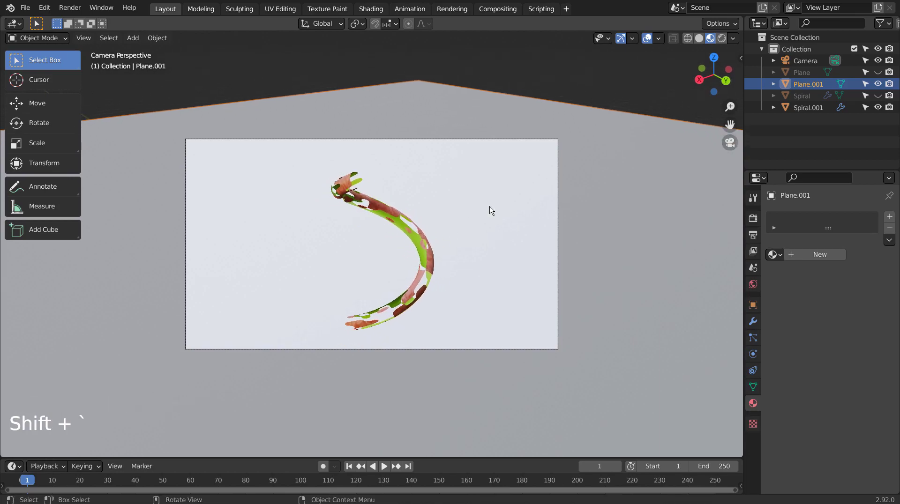
{"action": "left_click", "coordinate": [721, 38]}
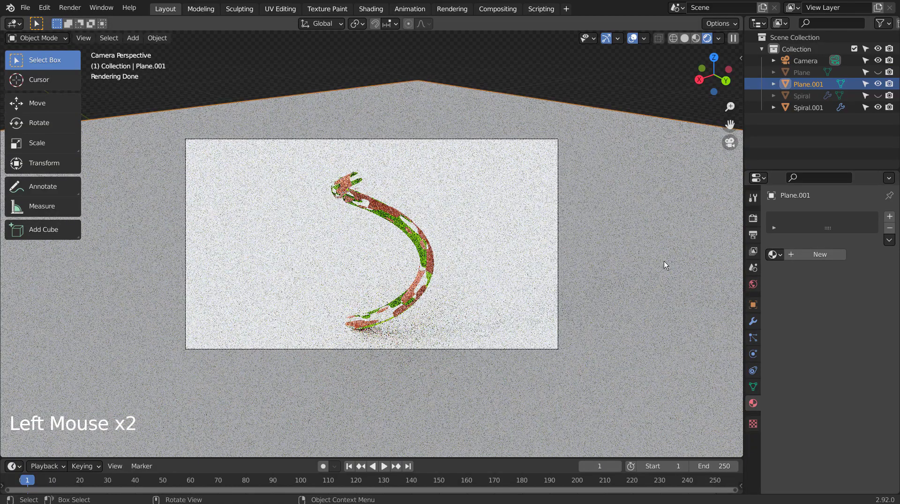
{"action": "middle_click_drag", "start_coordinate": [664, 261], "coordinate": [404, 328]}
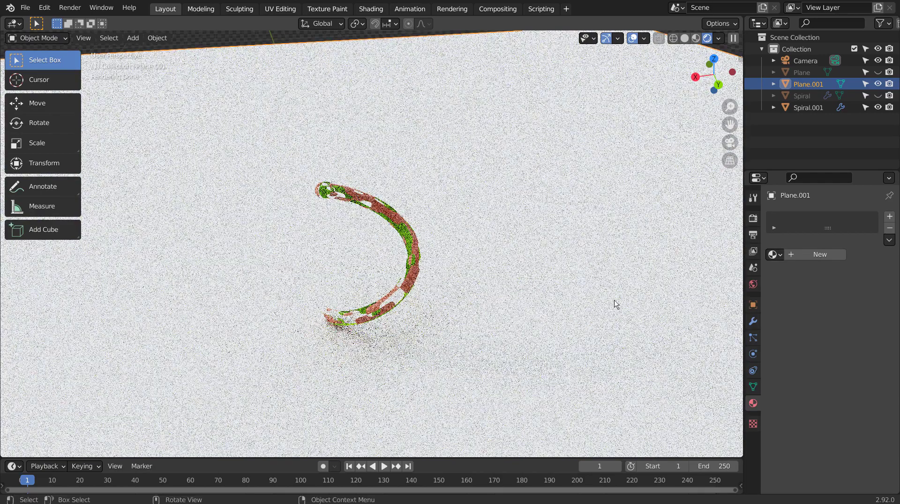
{"action": "key", "text": "KP_0"}
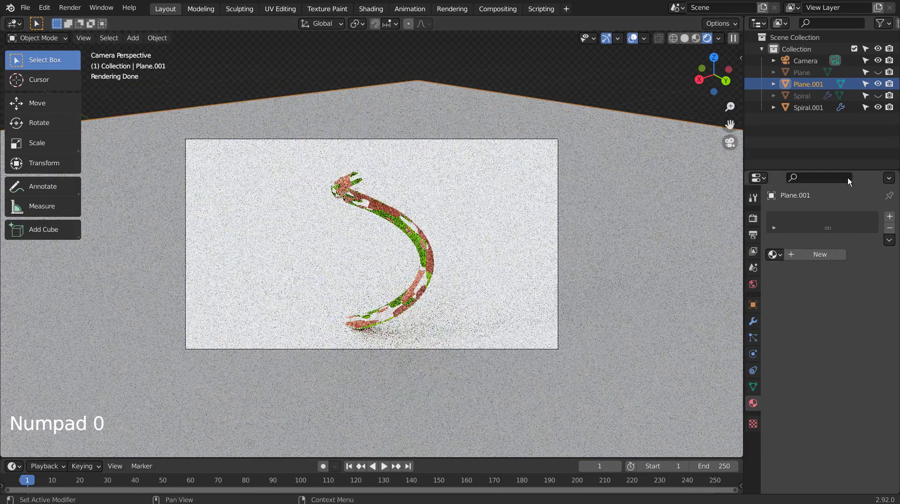
Replace the forest.exr environment image in the world colour with a Sky Texture
{"action": "left_click", "coordinate": [753, 284]}
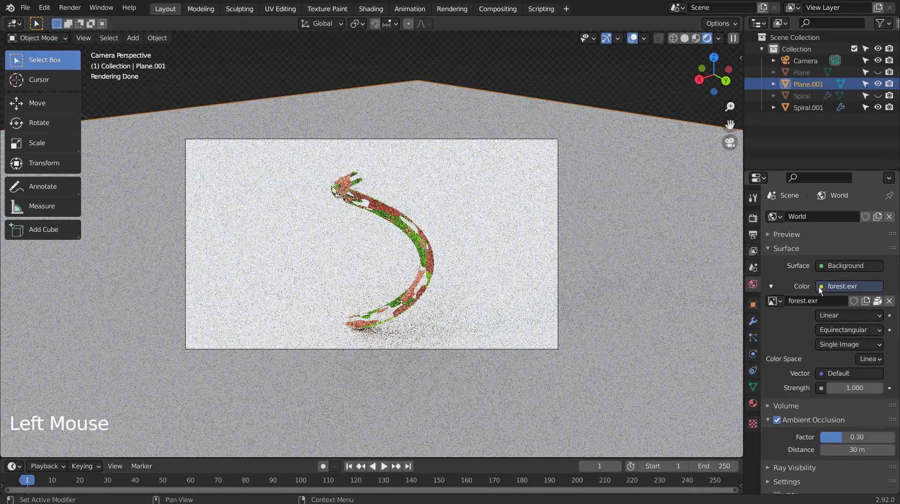
{"action": "left_click", "coordinate": [771, 286]}
{"action": "left_click", "coordinate": [589, 412]}
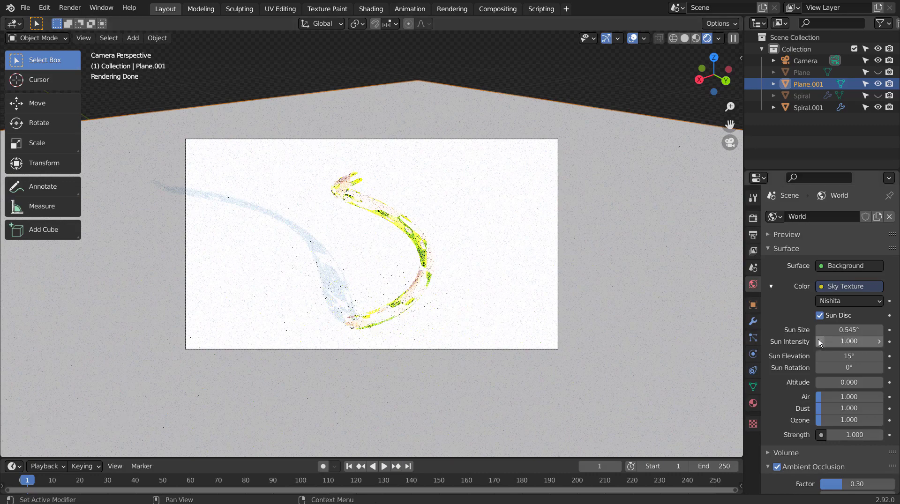
Set the sky's sun intensity to 0.5 and the world background strength to 0.1
{"action": "left_click", "coordinate": [865, 340]}
{"action": "type", "text": ".5"}
{"action": "key", "text": "Return"}
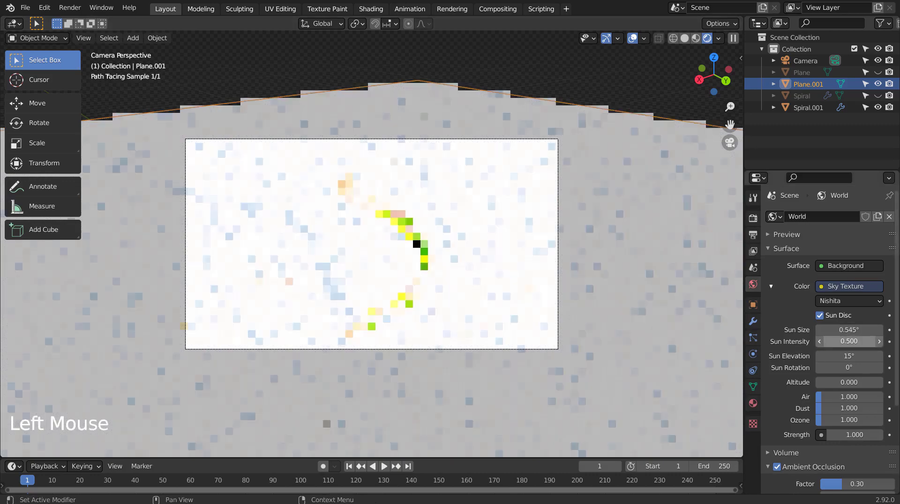
{"action": "left_click", "coordinate": [866, 435]}
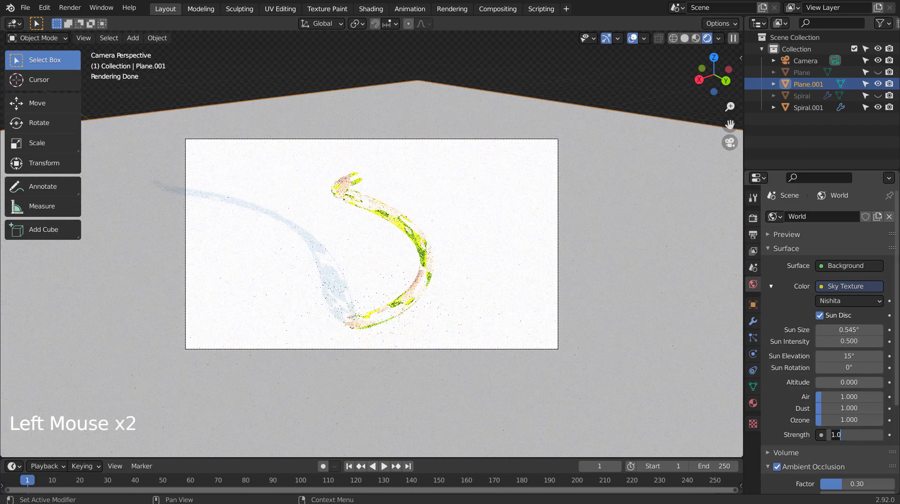
{"action": "key", "text": "Return"}
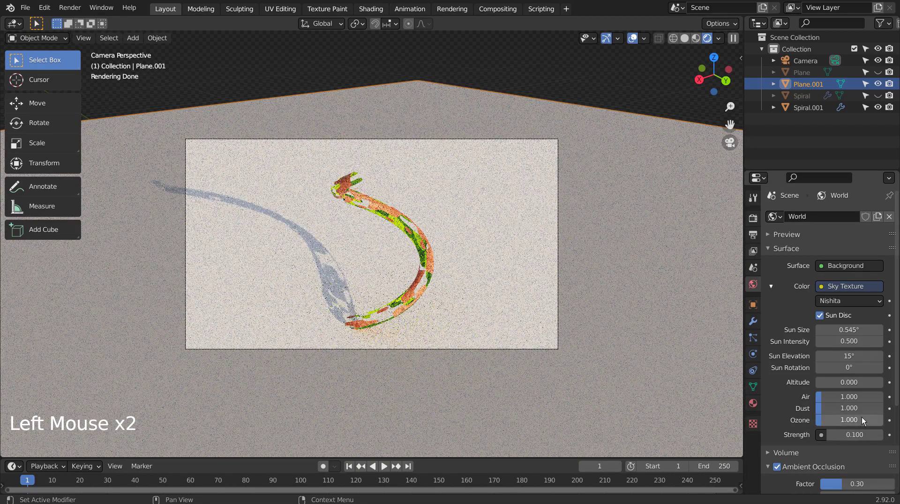
Try a sun elevation of 45° and a sun rotation of 90° for the sky
{"action": "left_click", "coordinate": [849, 356]}
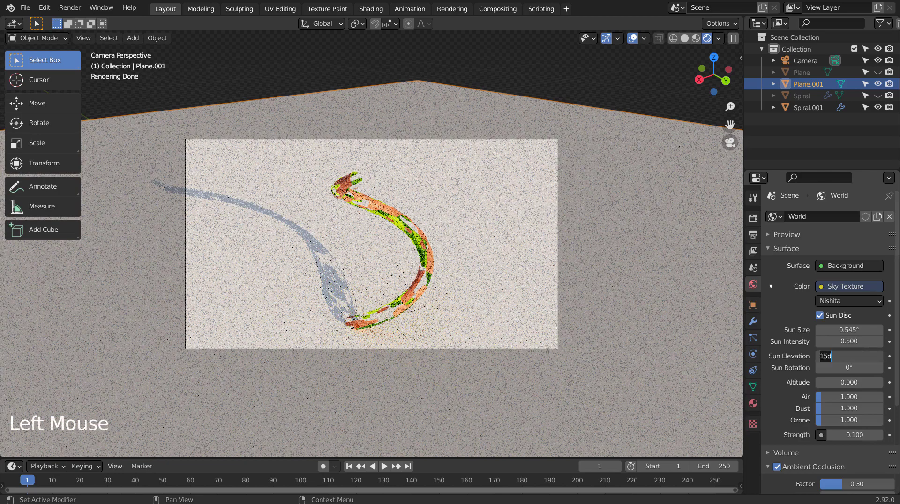
{"action": "type", "text": "45"}
{"action": "key", "text": "Return"}
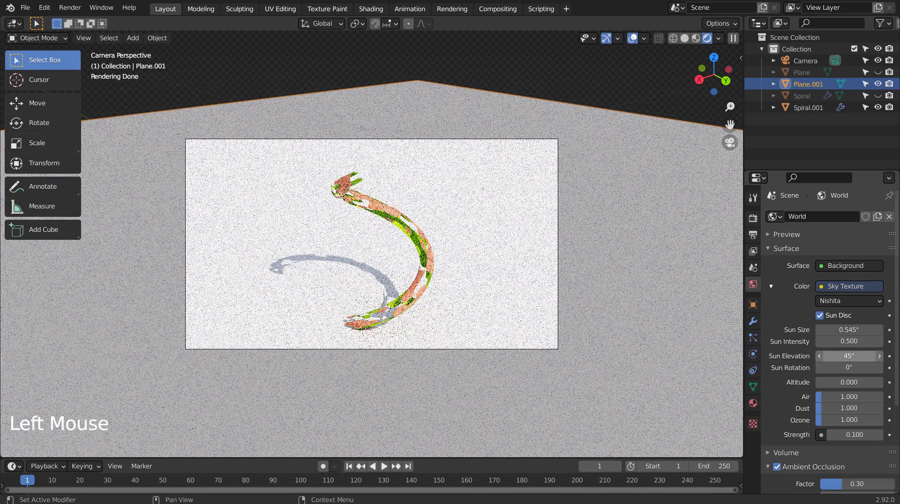
{"action": "left_click", "coordinate": [858, 368]}
{"action": "type", "text": "90"}
{"action": "key", "text": "Return"}
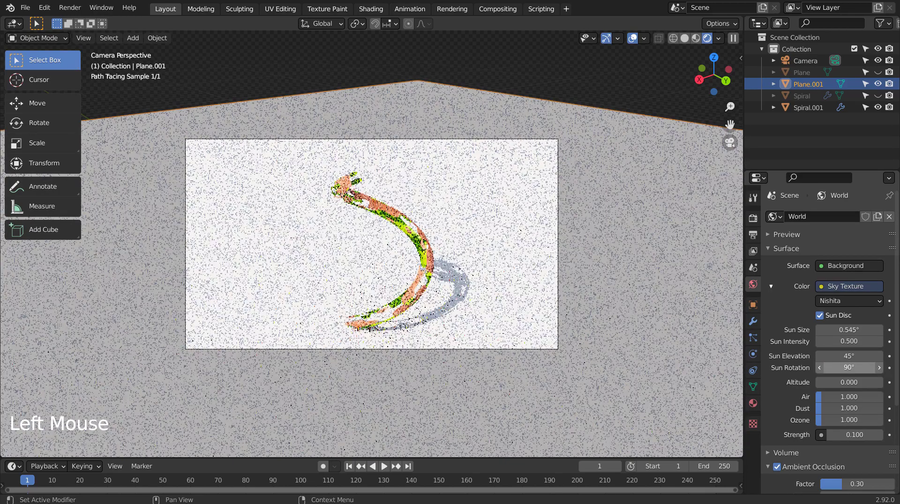
Try a sun rotation of 180° to shift the spiral's shadow, and settle on 270°
{"action": "double_click", "coordinate": [849, 368]}
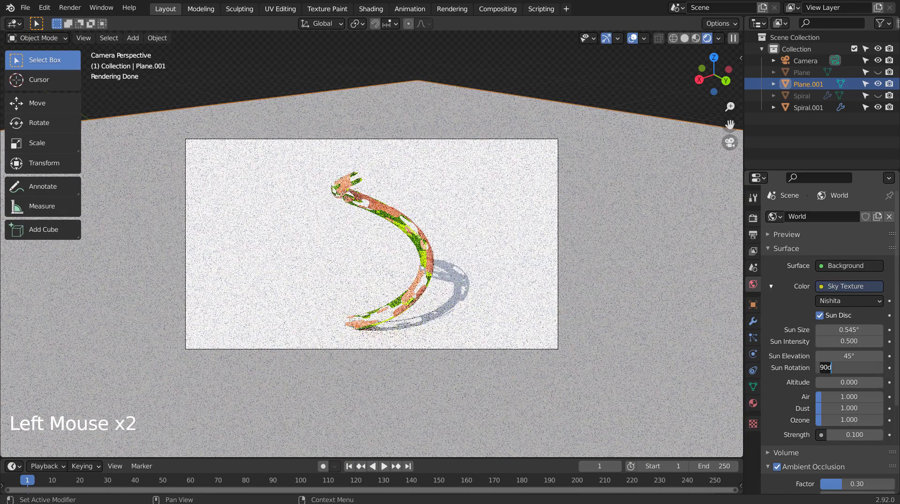
{"action": "key", "text": "Return"}
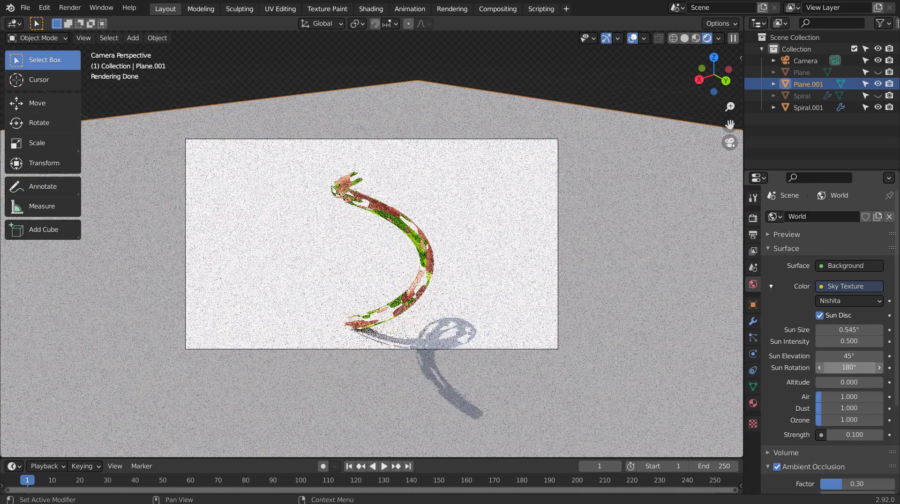
{"action": "left_click", "coordinate": [849, 367]}
{"action": "type", "text": "180d270"}
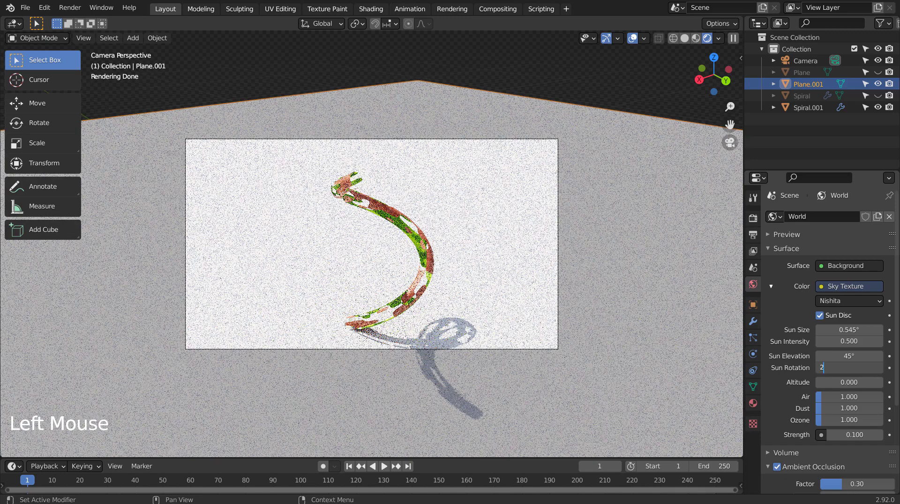
{"action": "key", "text": "Return"}
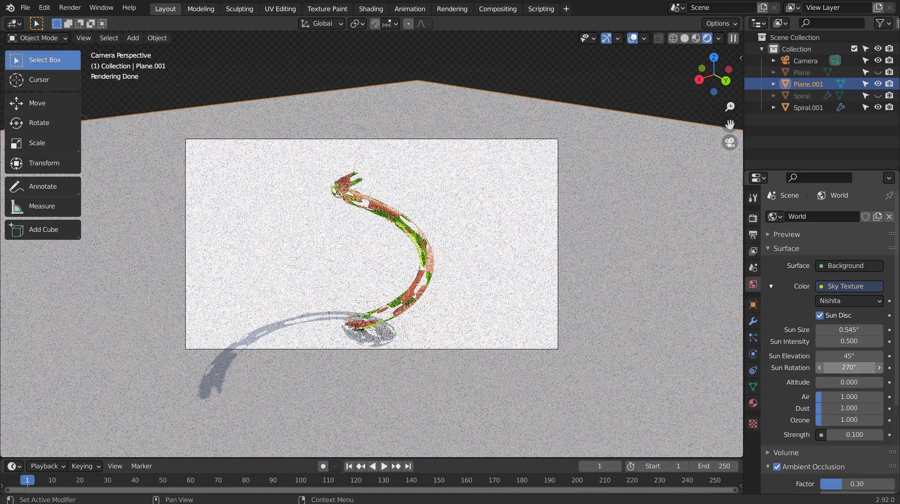
Set the sky's sun elevation to 75° to shorten the spiral's shadow
{"action": "left_click", "coordinate": [849, 368]}
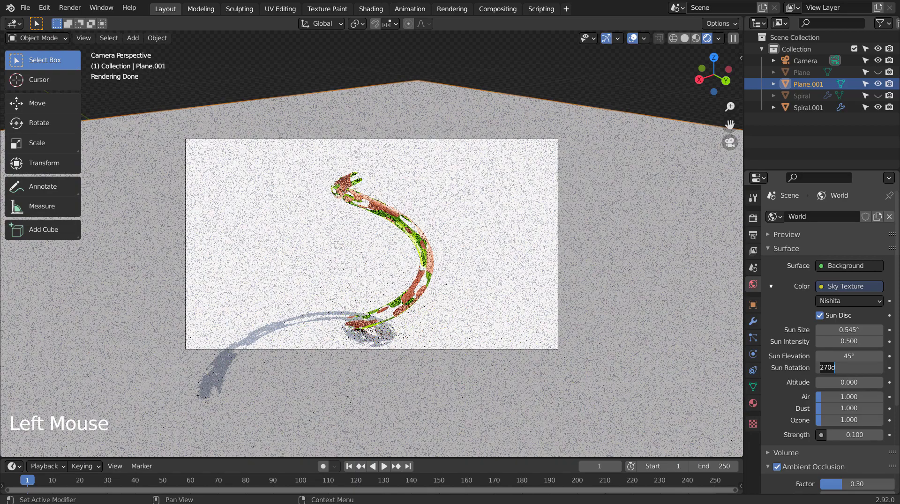
{"action": "left_click", "coordinate": [856, 356]}
{"action": "left_click", "coordinate": [856, 357]}
{"action": "type", "text": "75"}
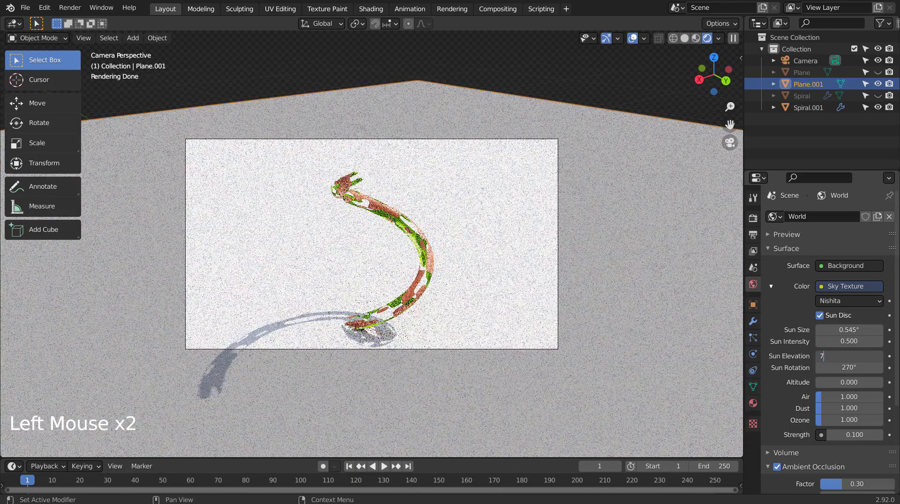
{"action": "key", "text": "Return"}
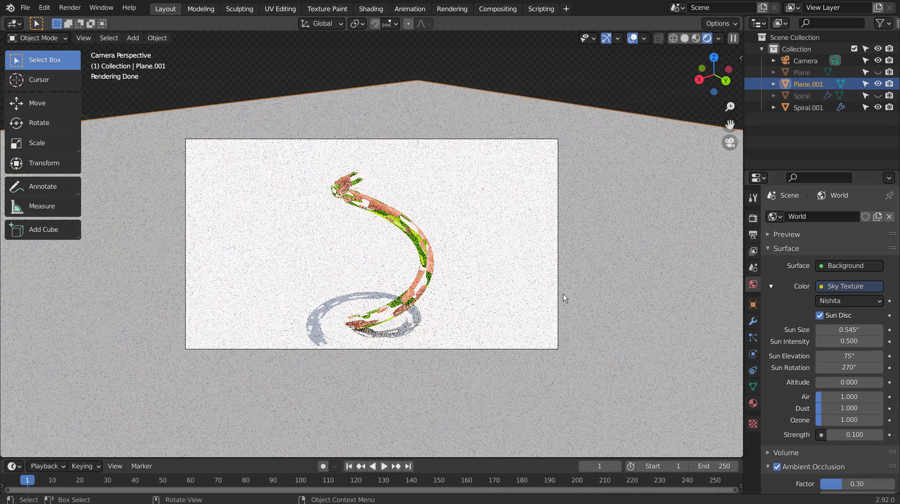
Reframe the camera so that the spiral and its full shadow sit higher within the frame
{"action": "key", "text": "shift+grave"}
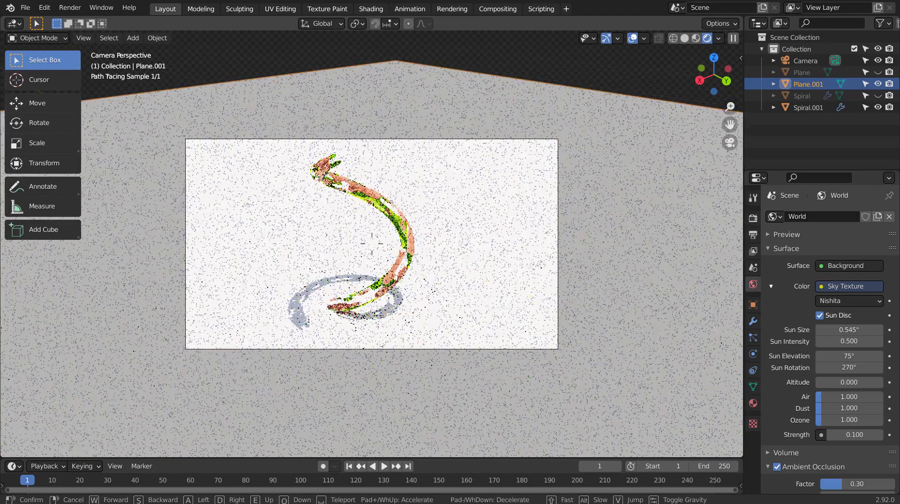
{"action": "left_click", "coordinate": [371, 252]}
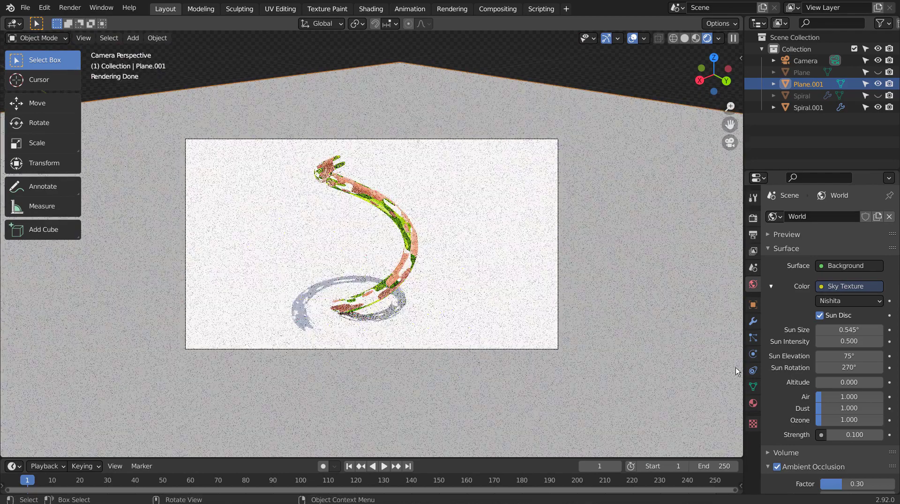
{"action": "left_click", "coordinate": [858, 435]}
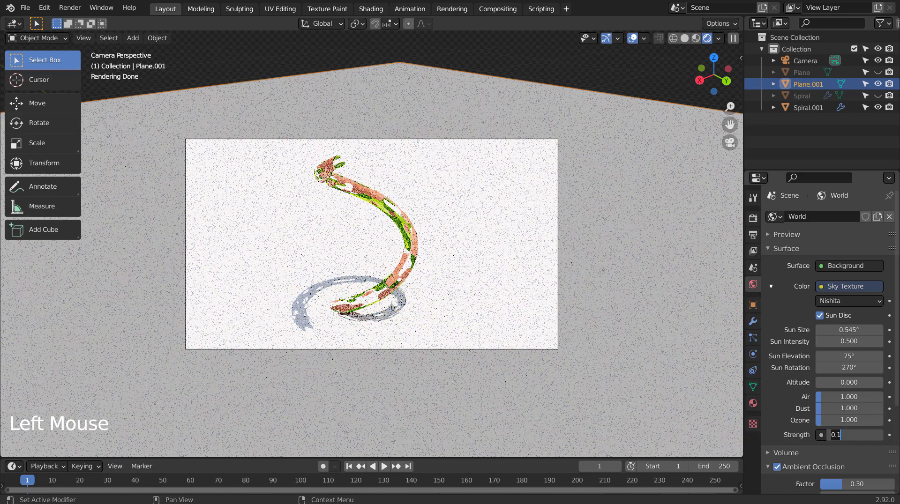
{"action": "left_click", "coordinate": [441, 321]}
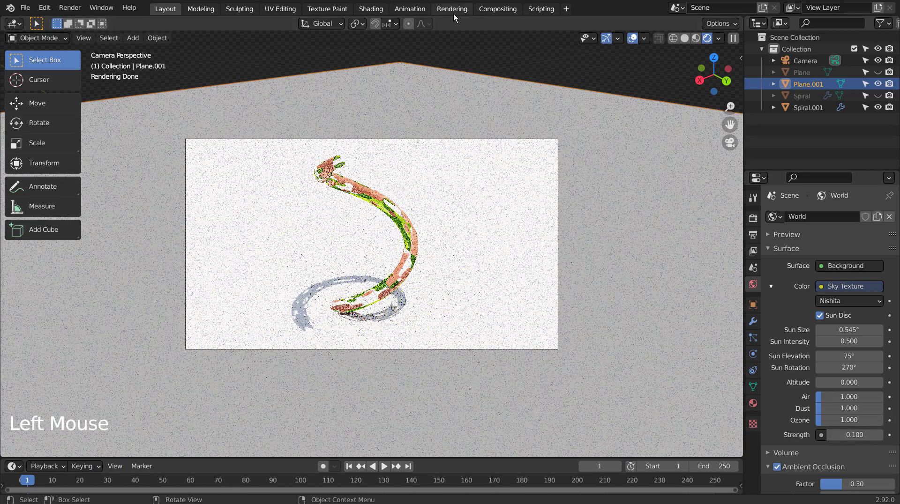
Turn off node use in the compositor and return to the Layout workspace
{"action": "double_click", "coordinate": [497, 9]}
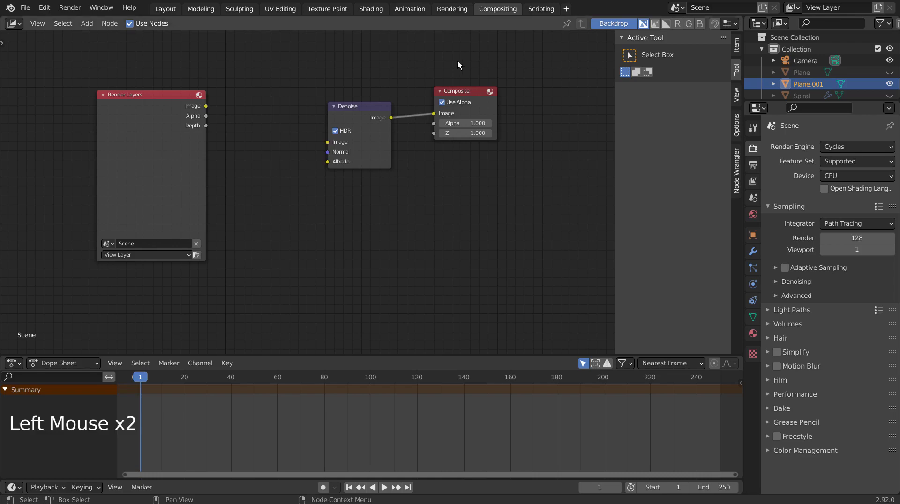
{"action": "left_click", "coordinate": [129, 24]}
{"action": "left_click", "coordinate": [161, 8]}
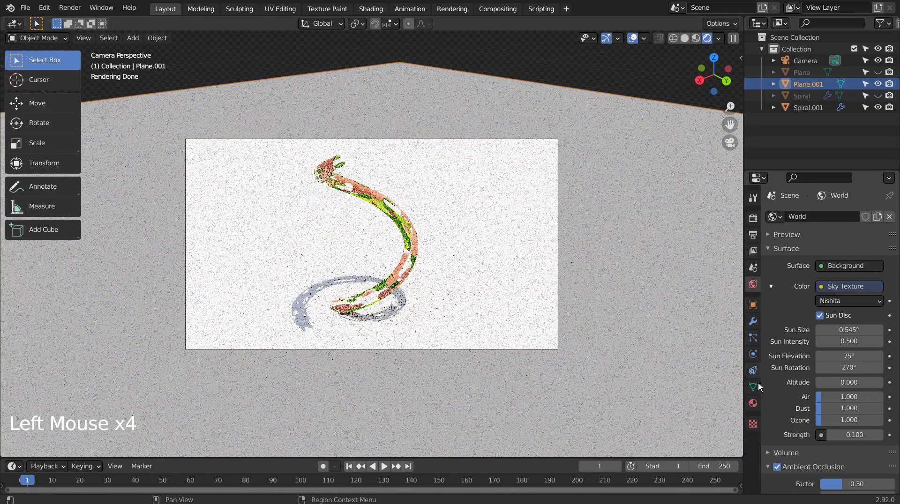
Set the Cycles render samples to 32
{"action": "left_click", "coordinate": [752, 219]}
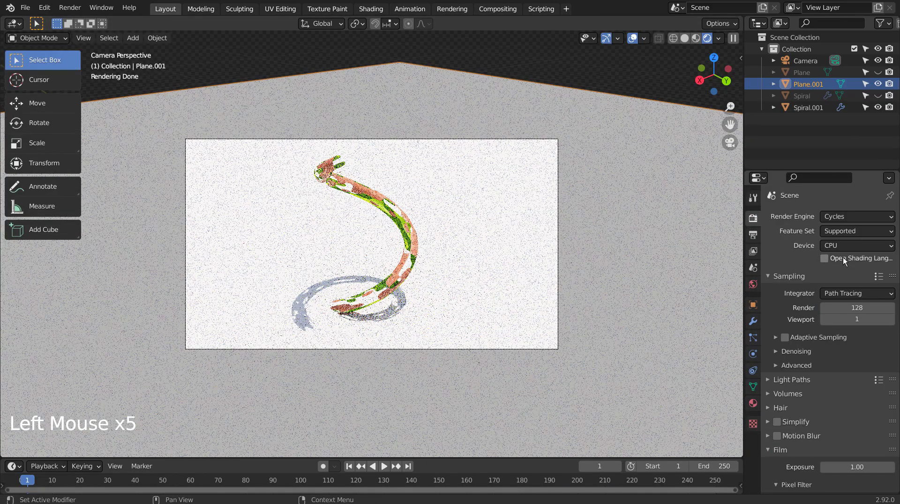
{"action": "left_click", "coordinate": [857, 308]}
{"action": "type", "text": "32"}
{"action": "key", "text": "Return"}
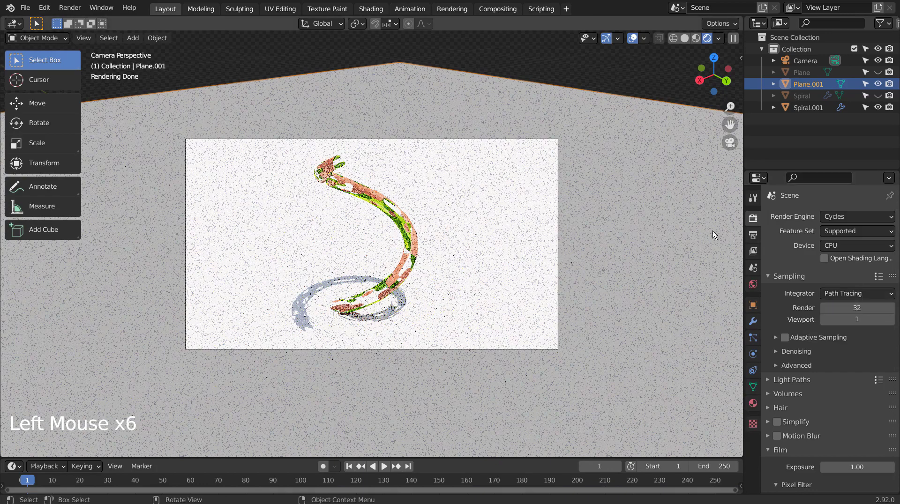
Switch the viewport to Solid shading and deselect the floor plane
{"action": "double_click", "coordinate": [620, 85]}
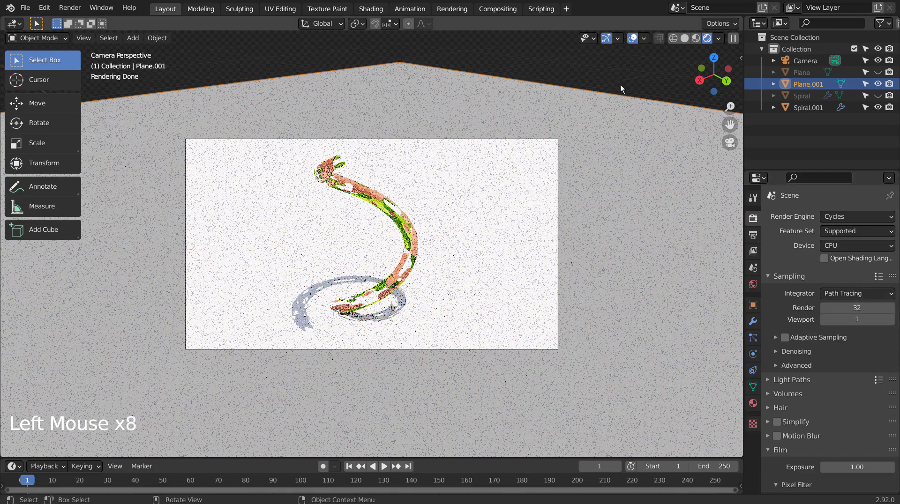
{"action": "left_click", "coordinate": [685, 38]}
{"action": "left_click", "coordinate": [666, 66]}
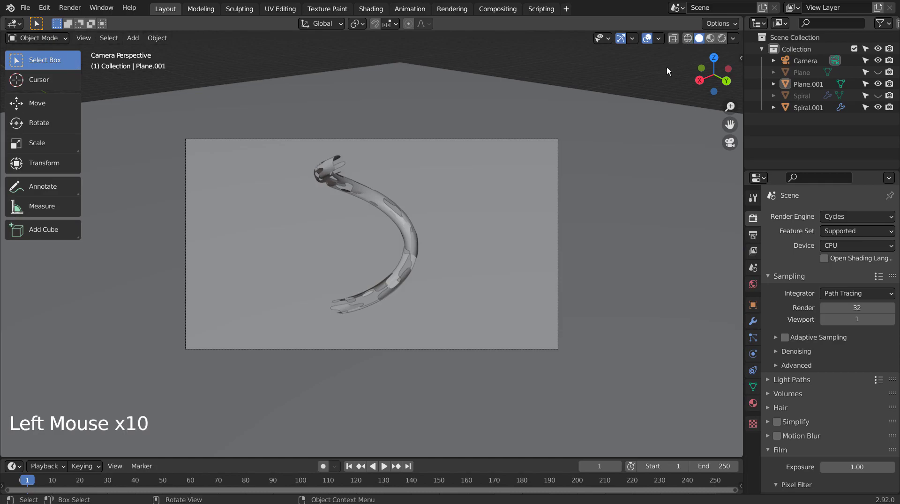
Save the Blender file and render the current frame
{"action": "key", "text": "ctrl+s"}
{"action": "key", "text": "F12"}
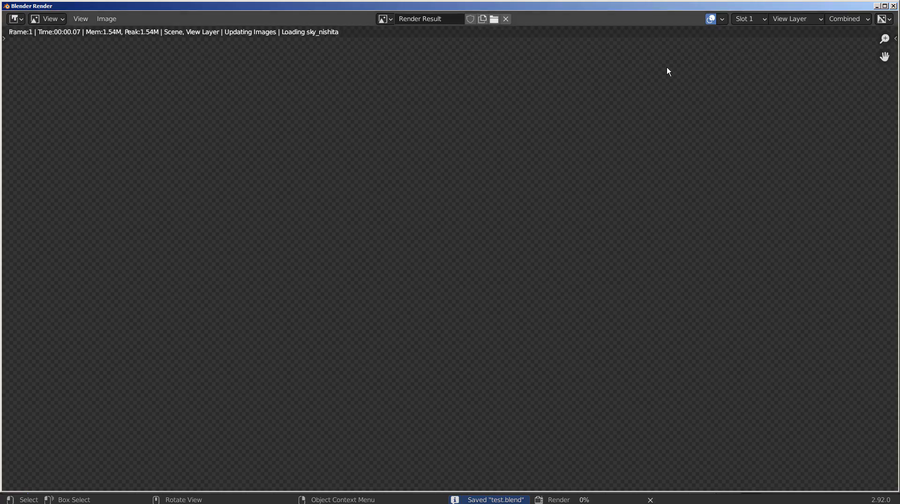